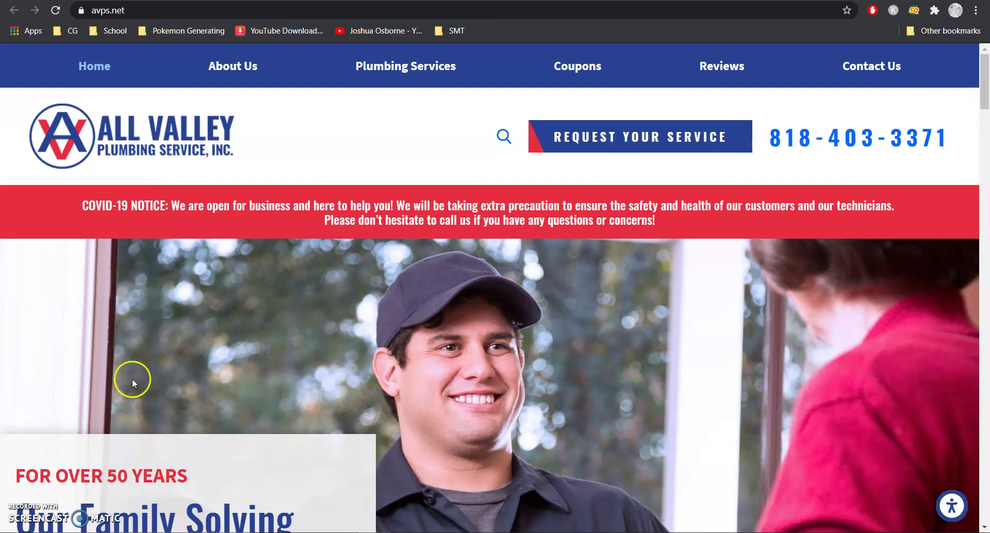
- Highlight all text on the All Valley Plumbing homepage and review how much content it has, from header to footer
key(ctrl+a)
scroll(345, 345, down, 8)
scroll(345, 344, down, 18)
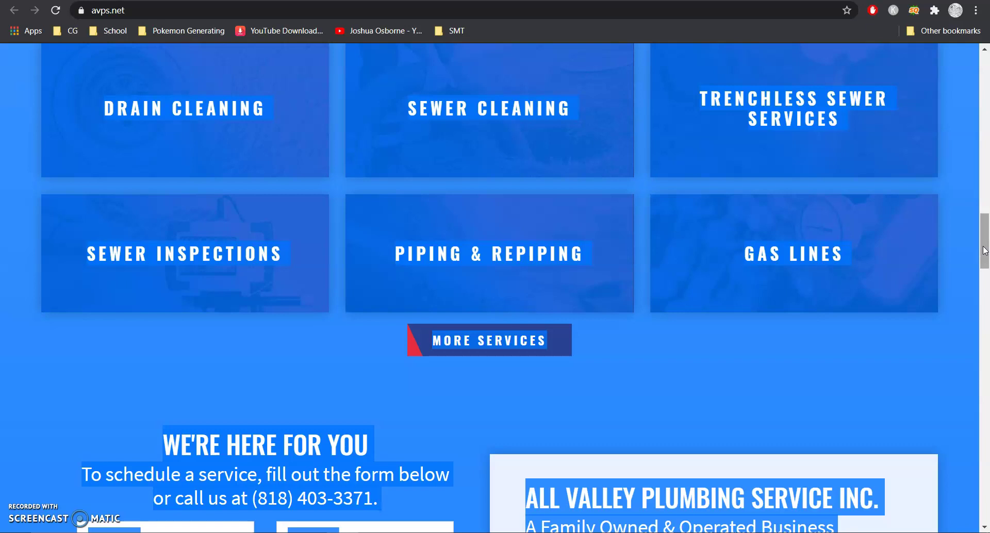
scroll(641, 382, down, 6)
scroll(648, 387, down, 12)
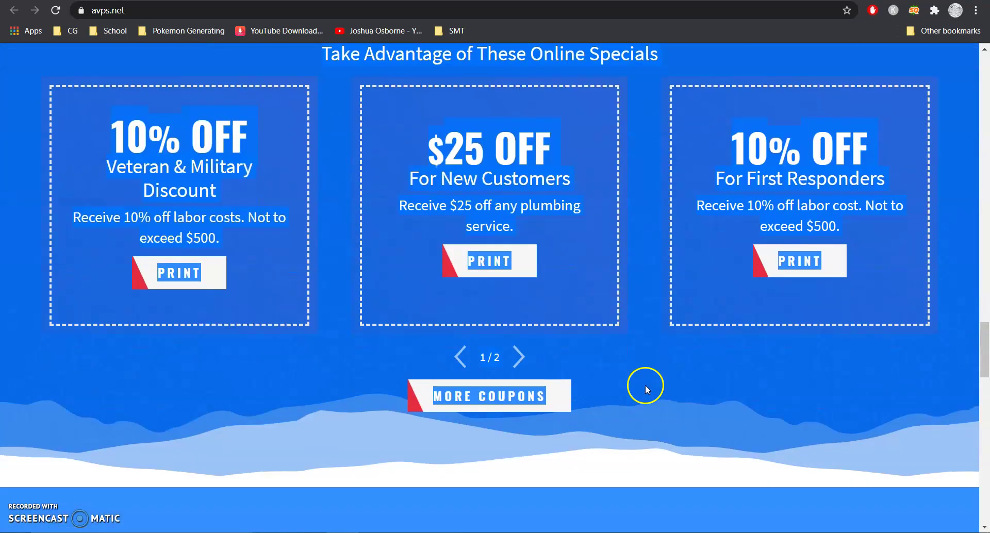
scroll(891, 436, down, 12)
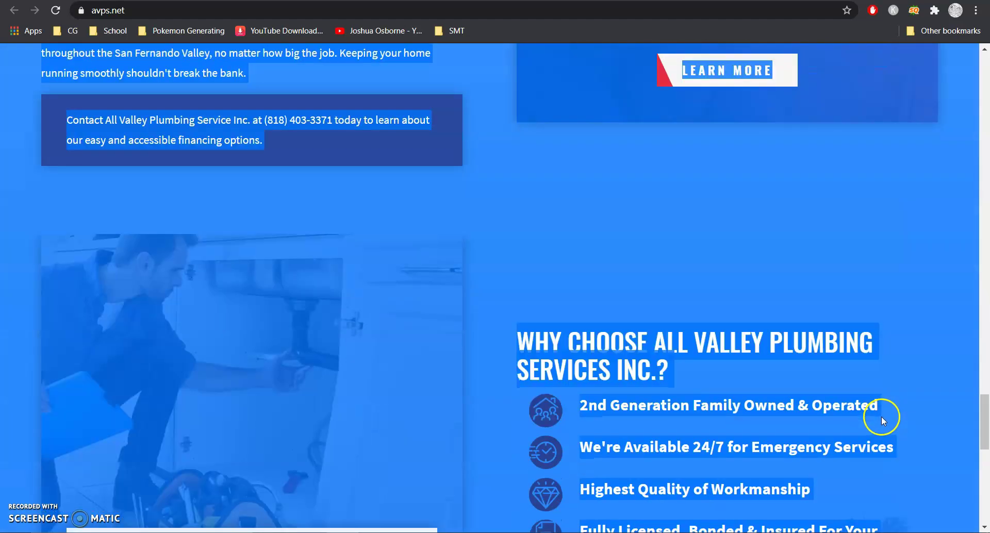
scroll(881, 416, down, 7)
drag(984, 454, 986, 51)
click(293, 150)
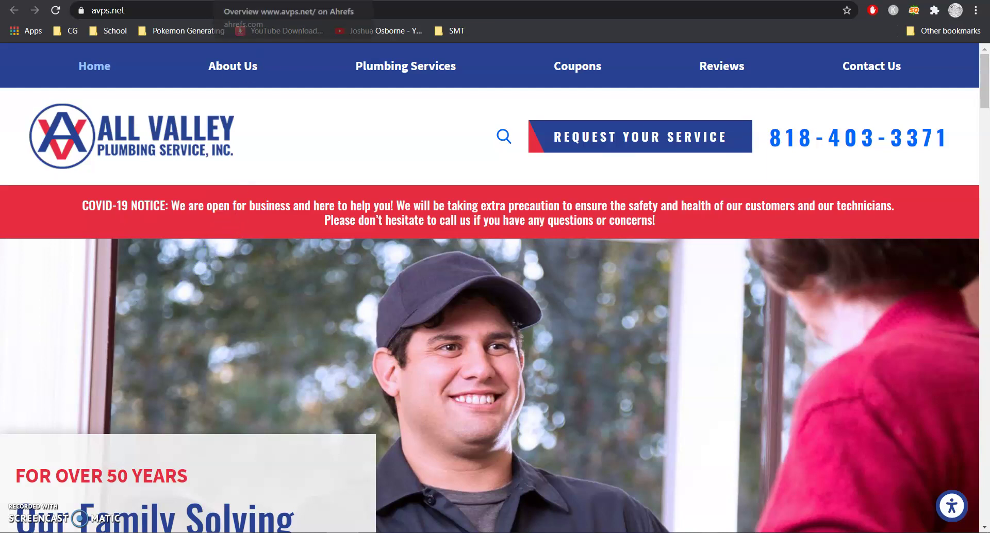
key(ctrl+Tab)
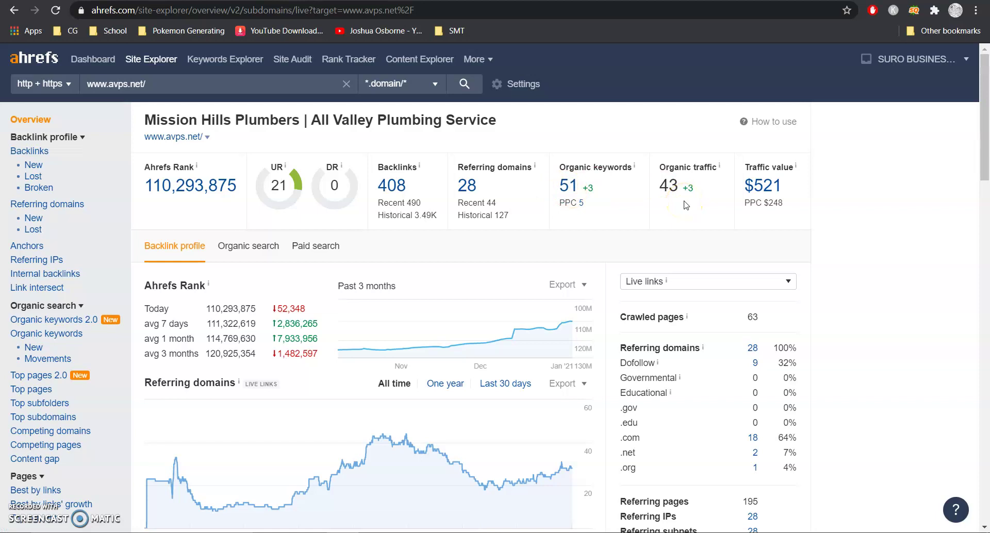
click(776, 190)
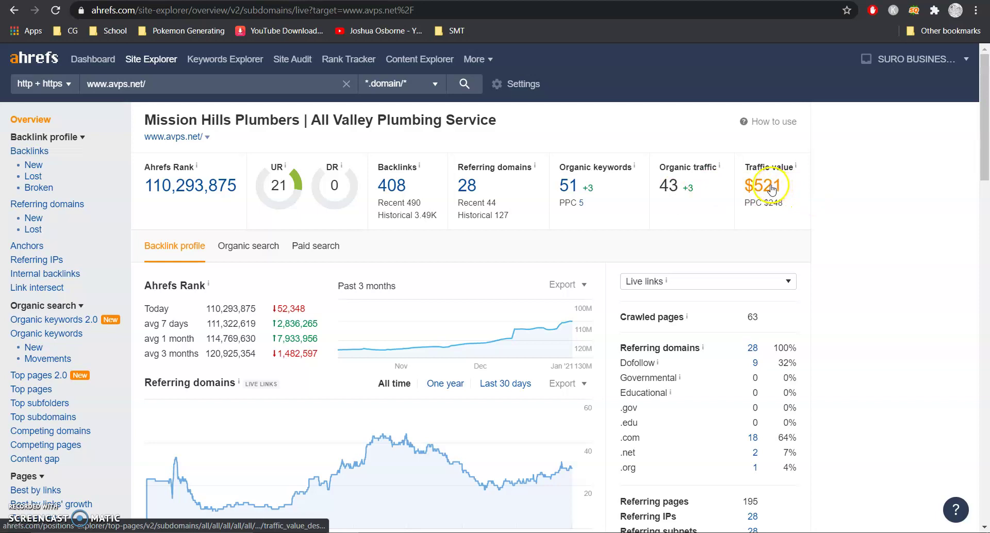
key(alt+Left)
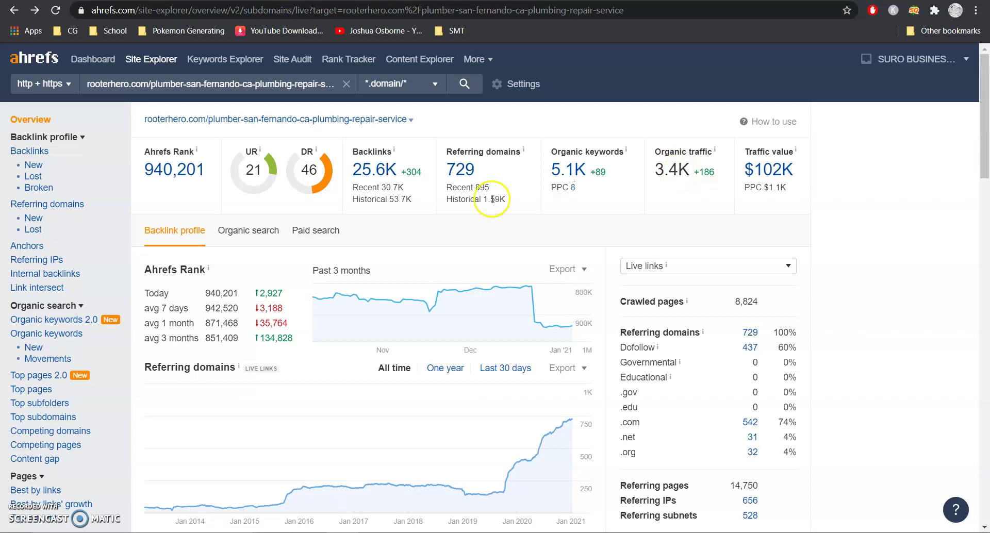
- Open the organic keywords report for rooterhero.com and examine the keywords' traffic, including "drain cleaning los angeles"
click(569, 177)
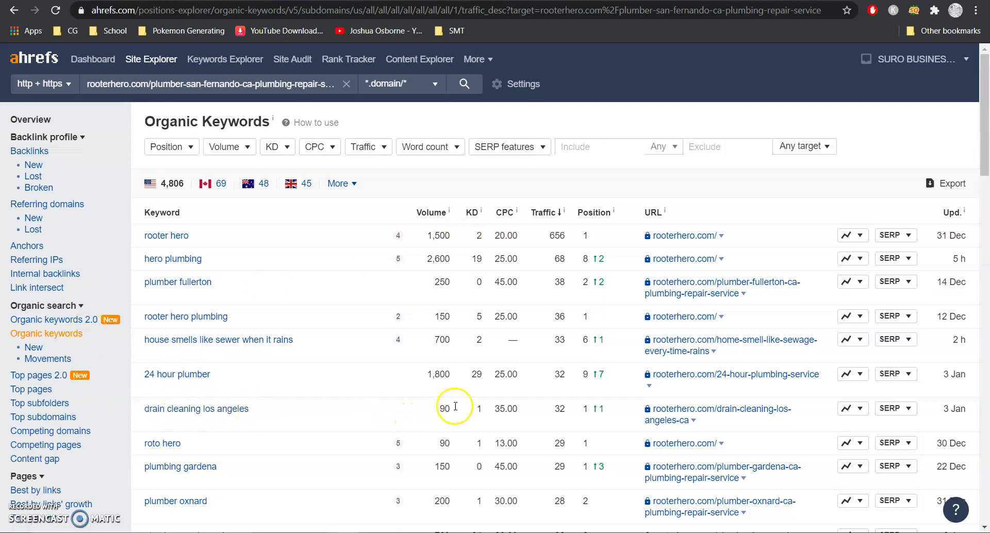
double_click(560, 408)
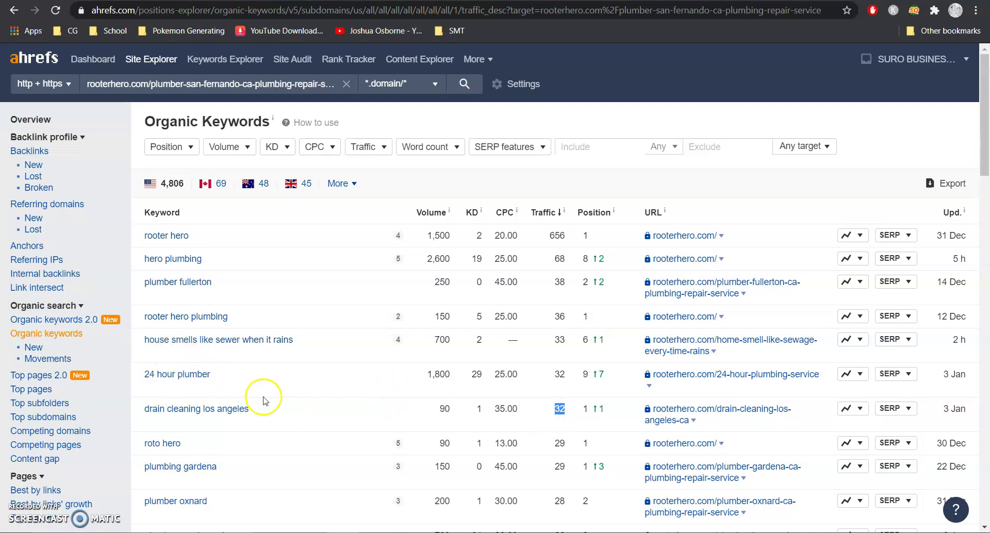
scroll(294, 413, down, 3)
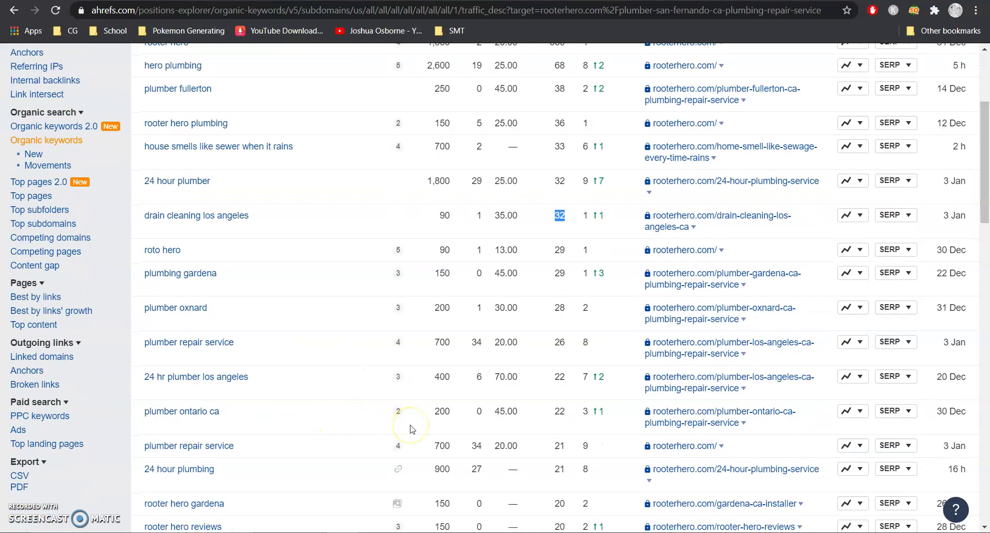
scroll(411, 429, up, 3)
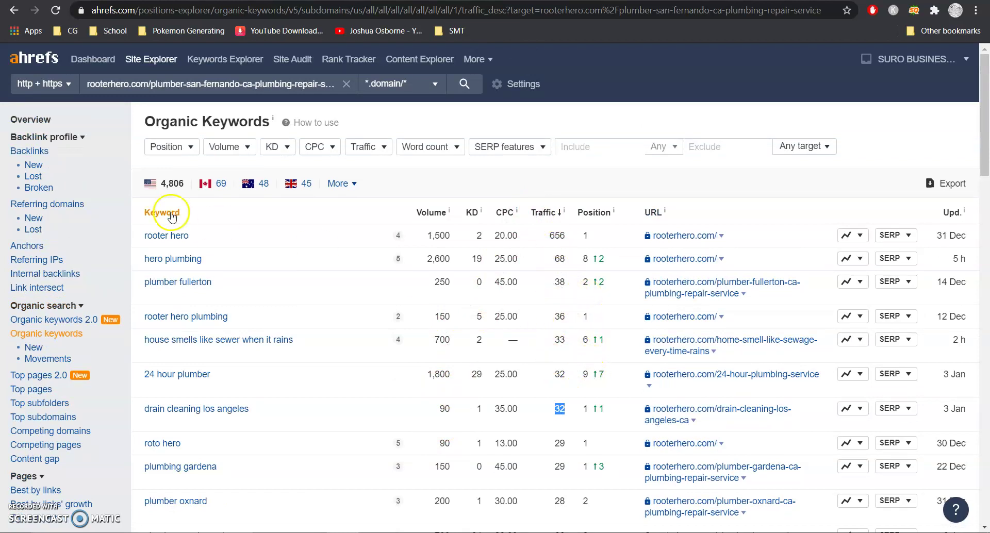
- Open the referring domains report for rooterhero.com from its overview and examine the DR scores of the linking sites
click(45, 124)
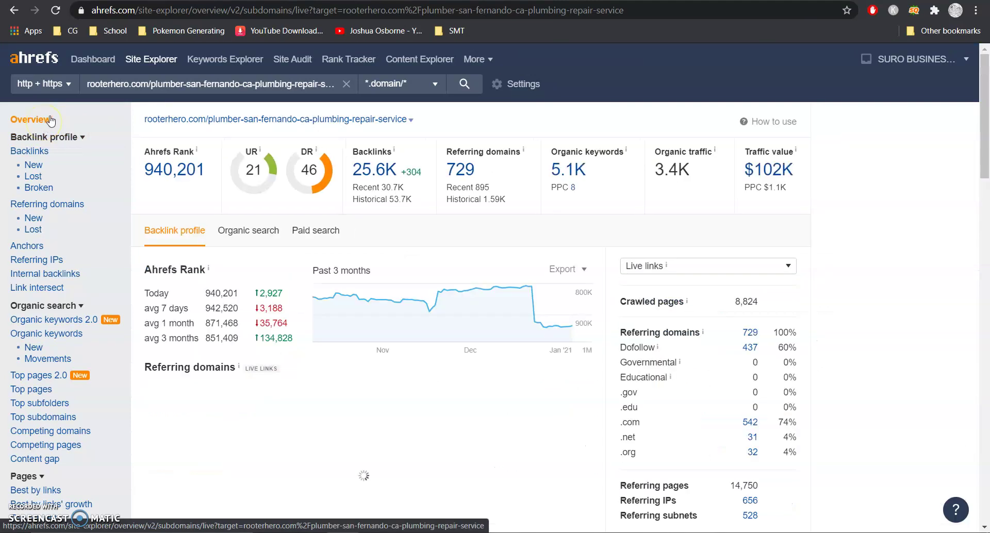
click(470, 172)
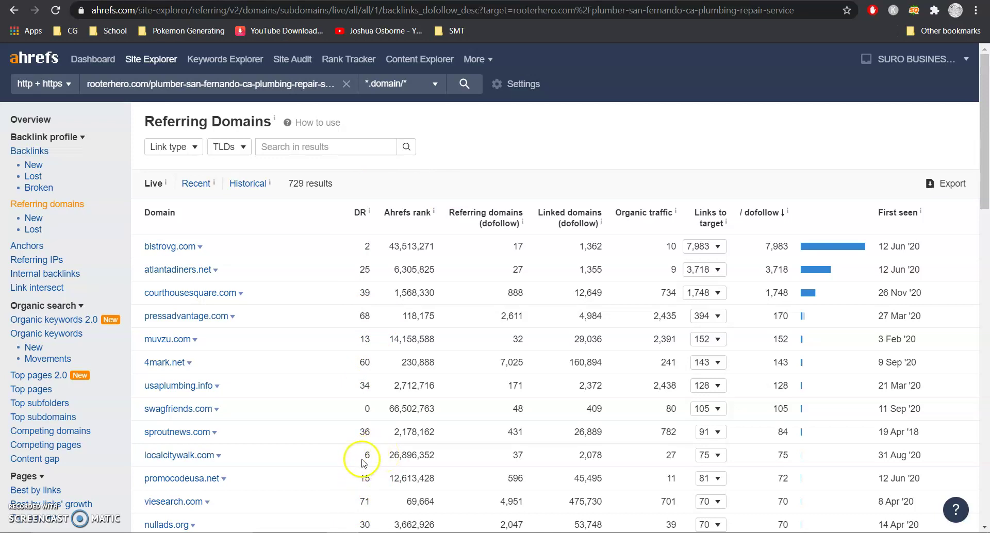
double_click(367, 408)
double_click(366, 455)
scroll(365, 469, down, 4)
double_click(363, 471)
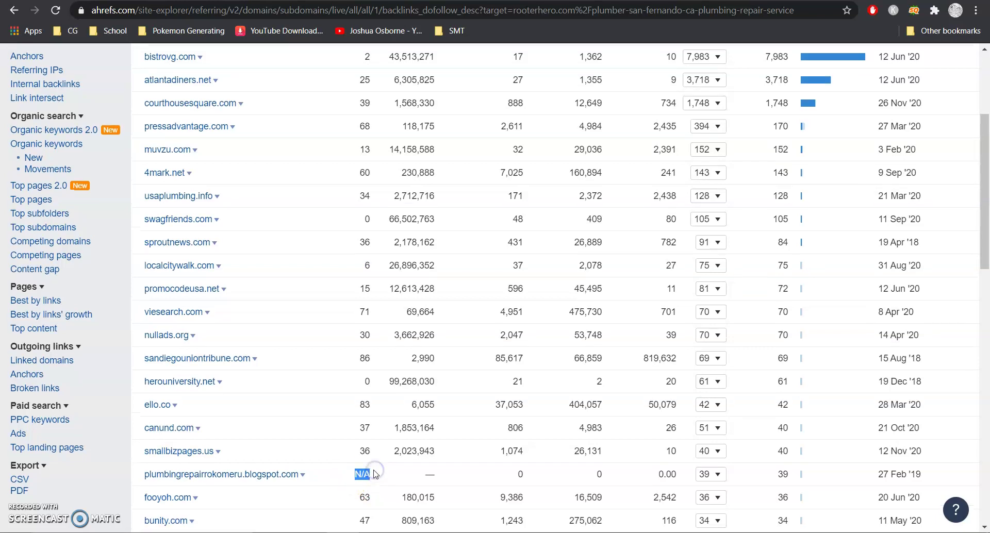
scroll(379, 469, up, 4)
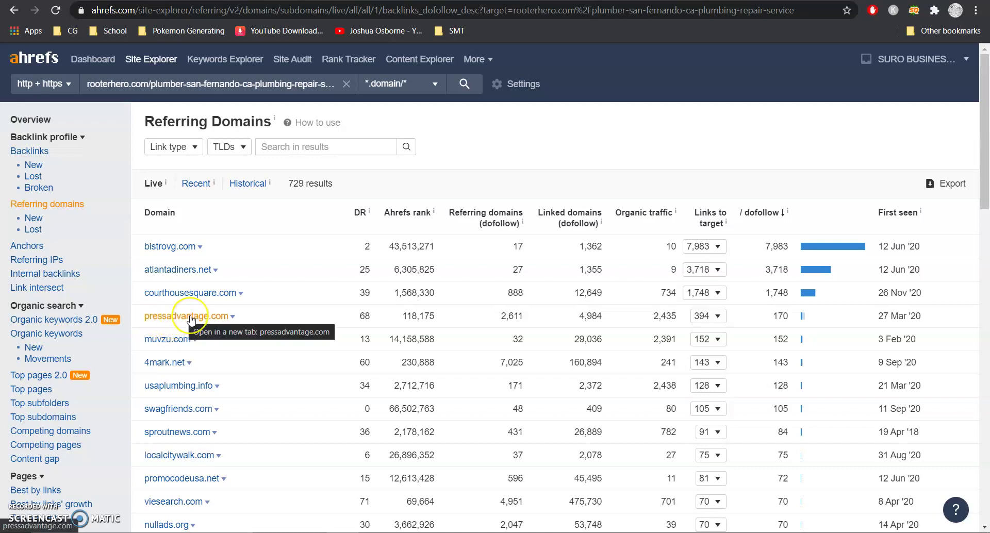
- Return to the Google results for "San Fernando plumbers" and review the organic listings and the local map listings
click(42, 128)
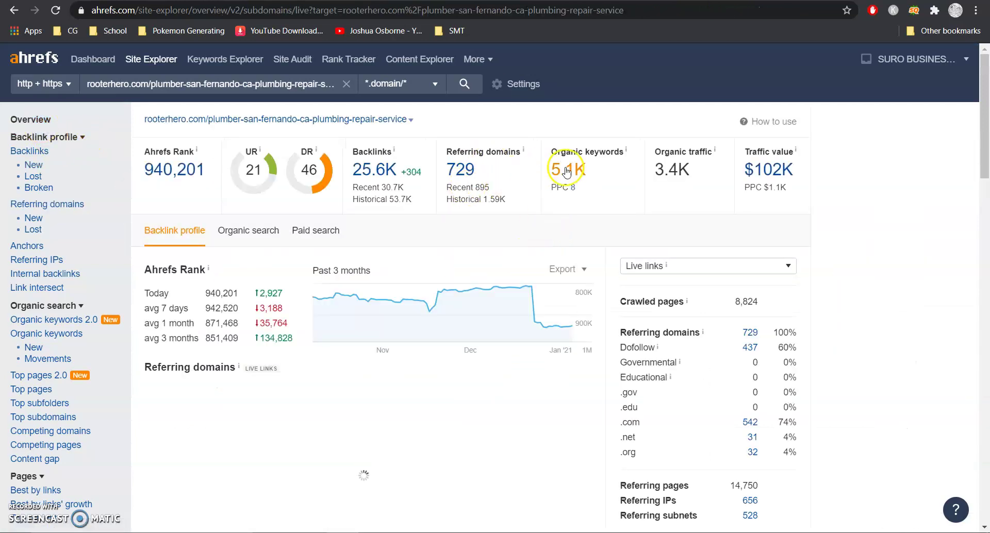
key(alt+Left)
key(alt+Left)
scroll(361, 258, up, 3)
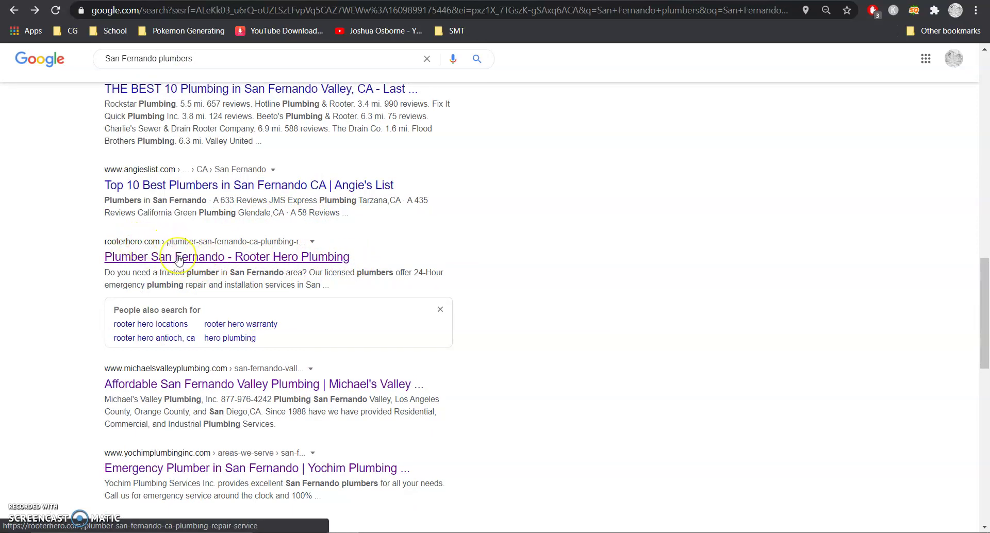
scroll(177, 261, up, 1)
scroll(178, 261, up, 2)
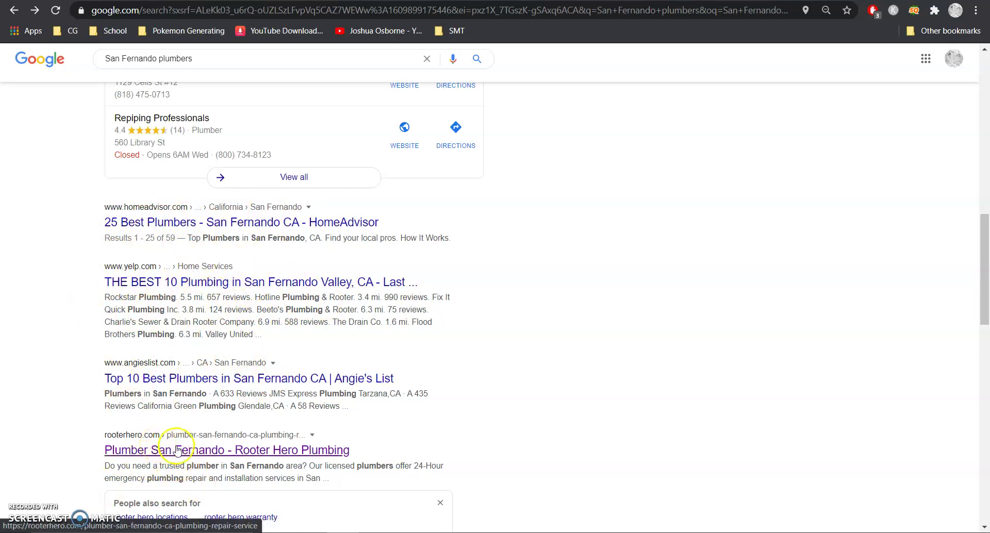
scroll(175, 455, up, 4)
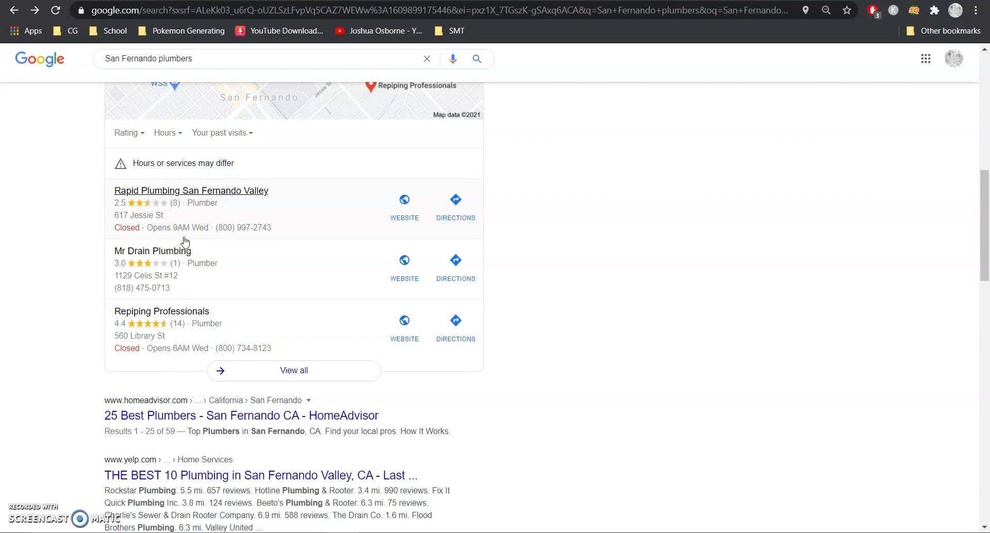
- Switch to Whitespark Local Citation Finder, view the citation sources of the Monster Tree Service search, and return to the searches list
click(567, 0)
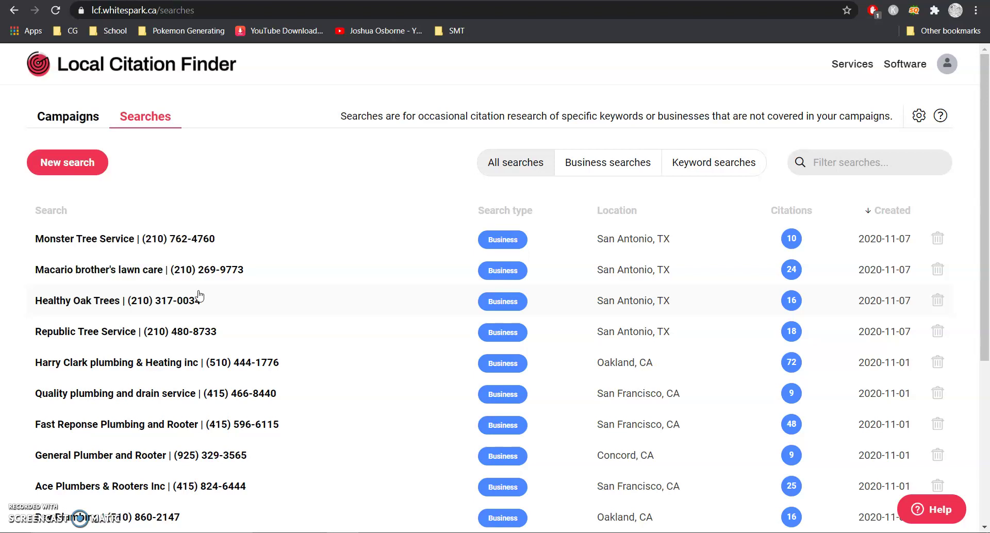
click(131, 239)
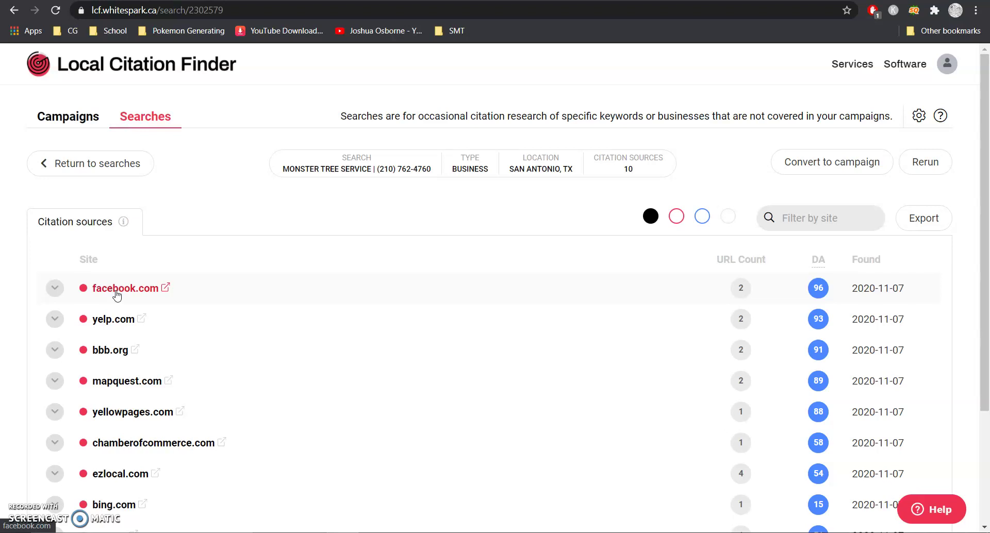
click(72, 164)
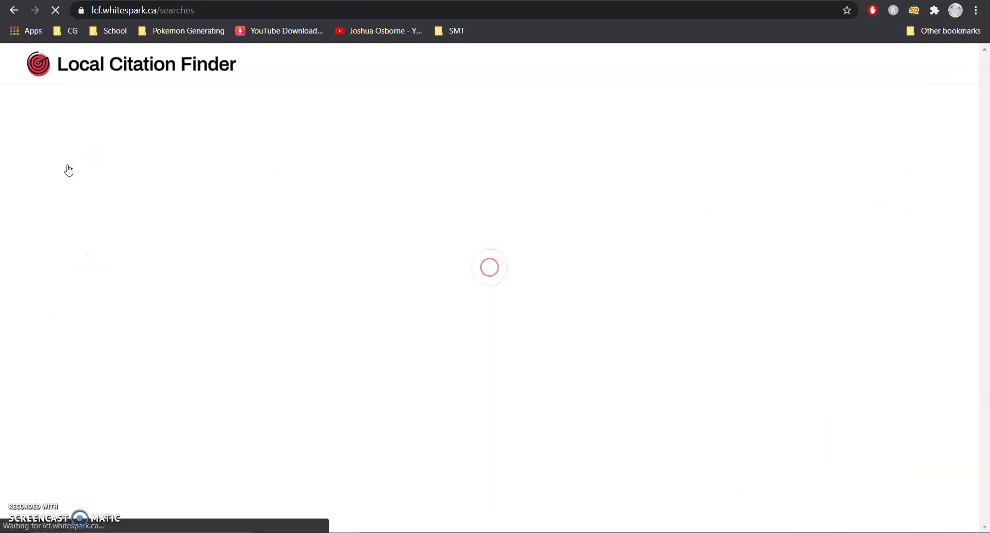